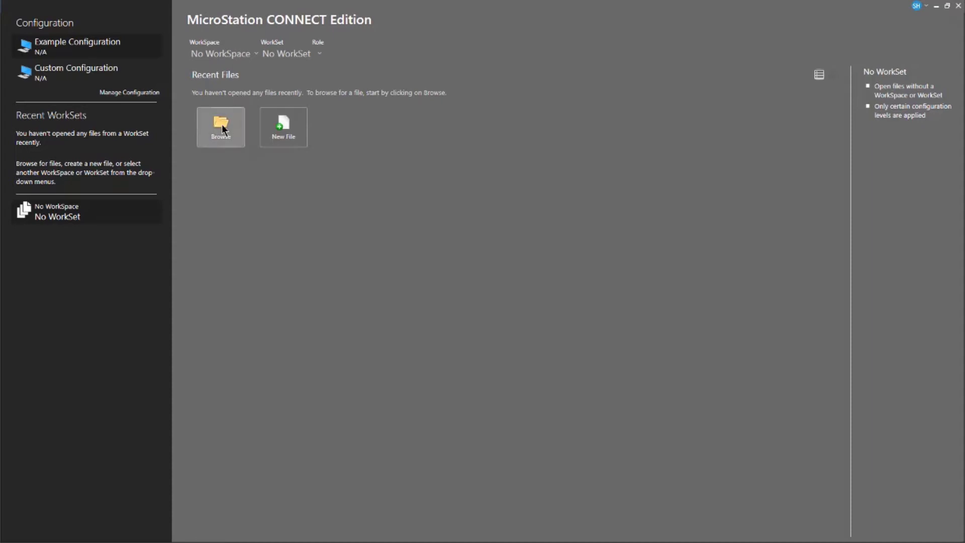
Step: Start a new WorkSpace in the Example Configuration and name it Texas DOT
left_click(298, 131)
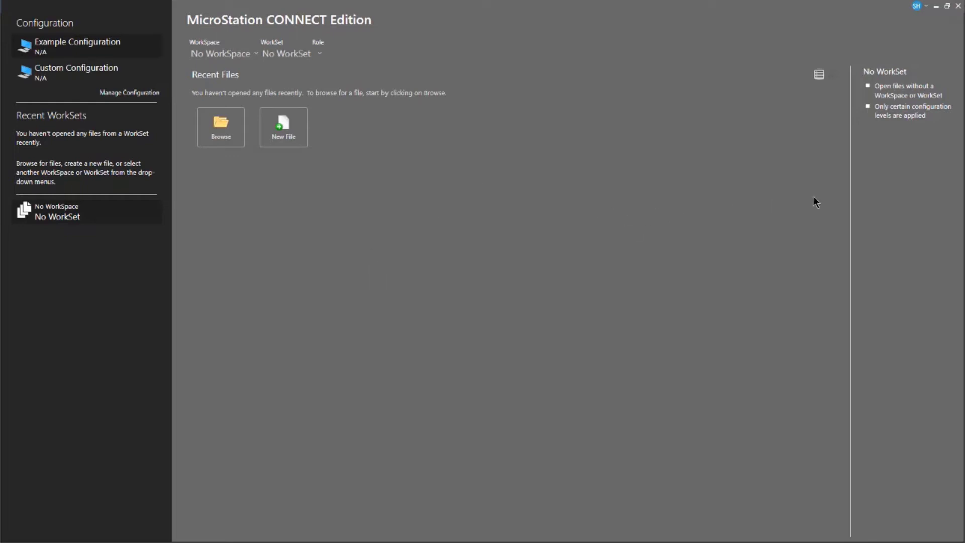
left_click(236, 56)
left_click(255, 54)
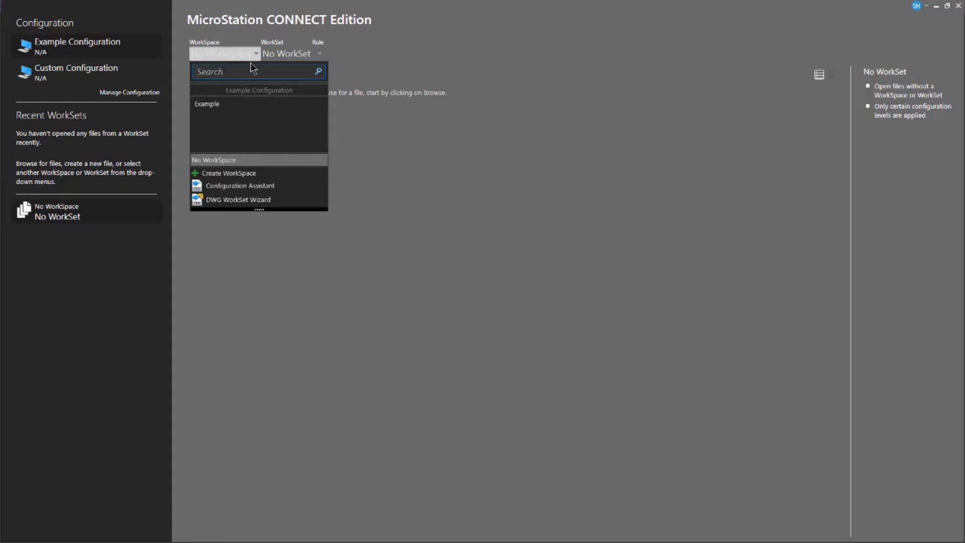
left_click(252, 73)
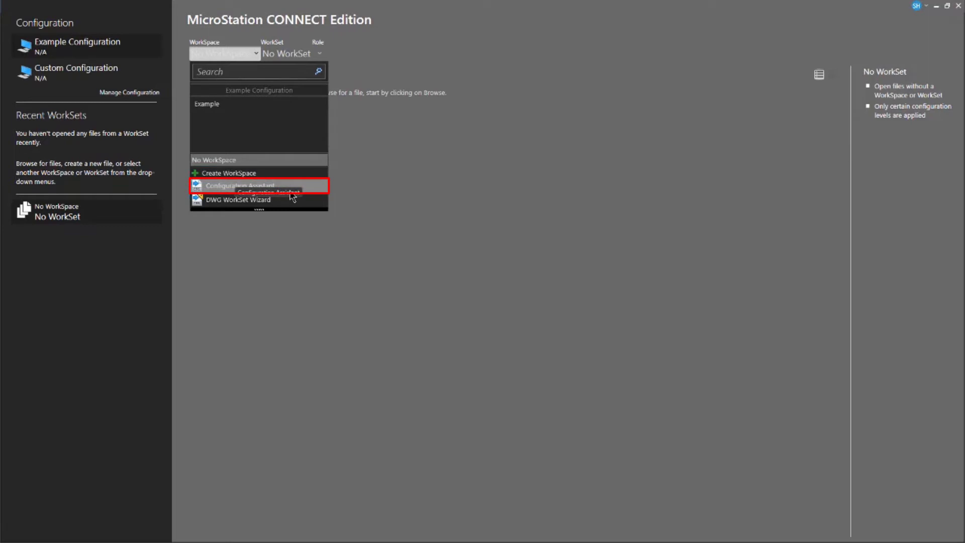
left_click(285, 176)
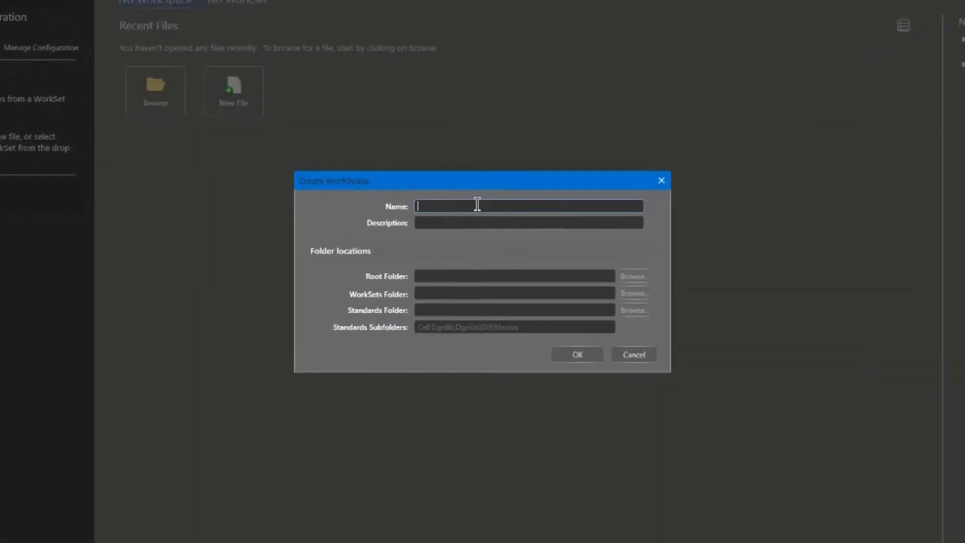
type("Texas D")
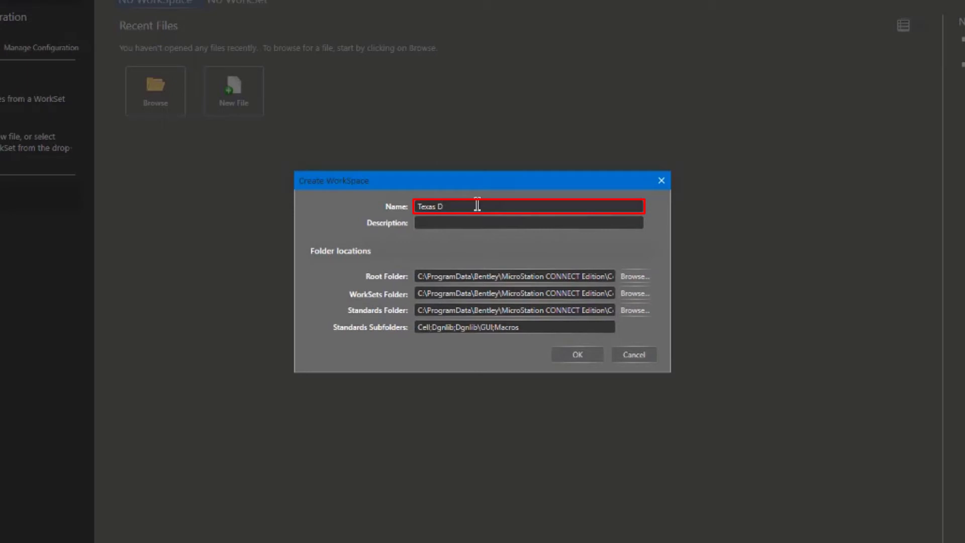
type("OT")
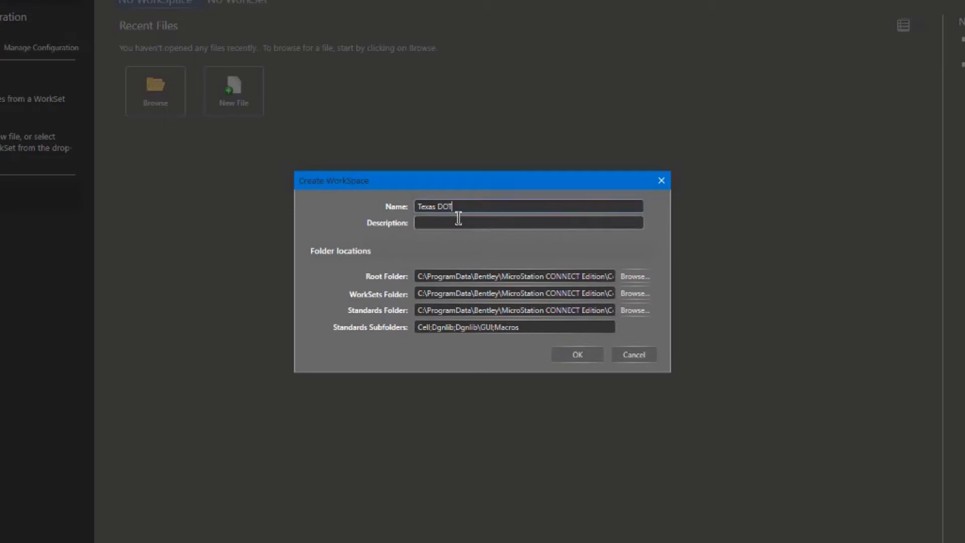
Step: Enter "Texs Department of Transportation" as the WorkSpace description
left_click(461, 219)
type("Te")
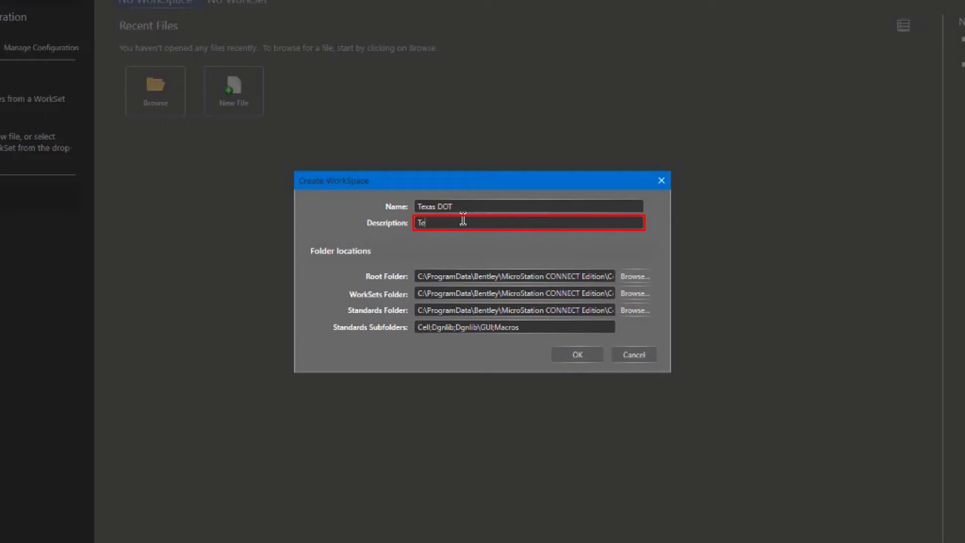
type("xs Department of Transp")
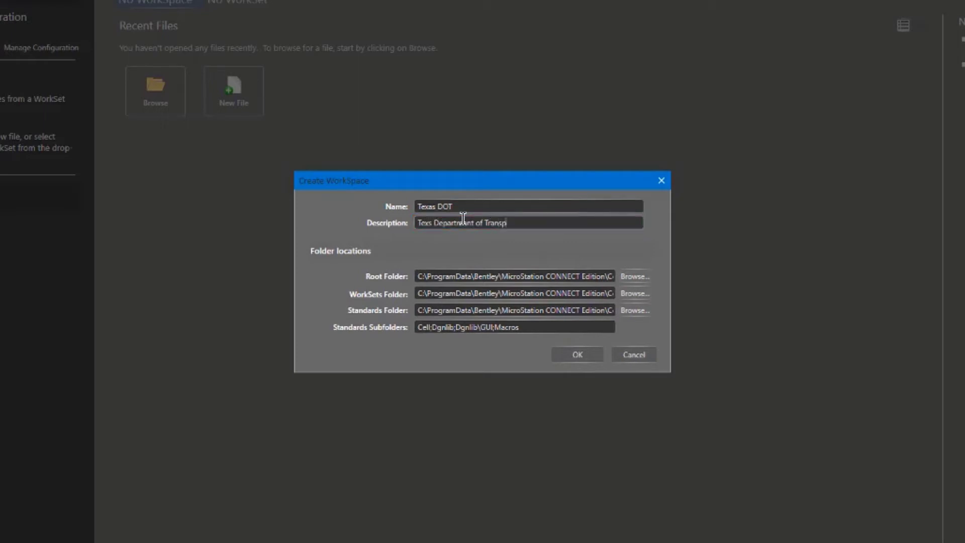
type("ortation")
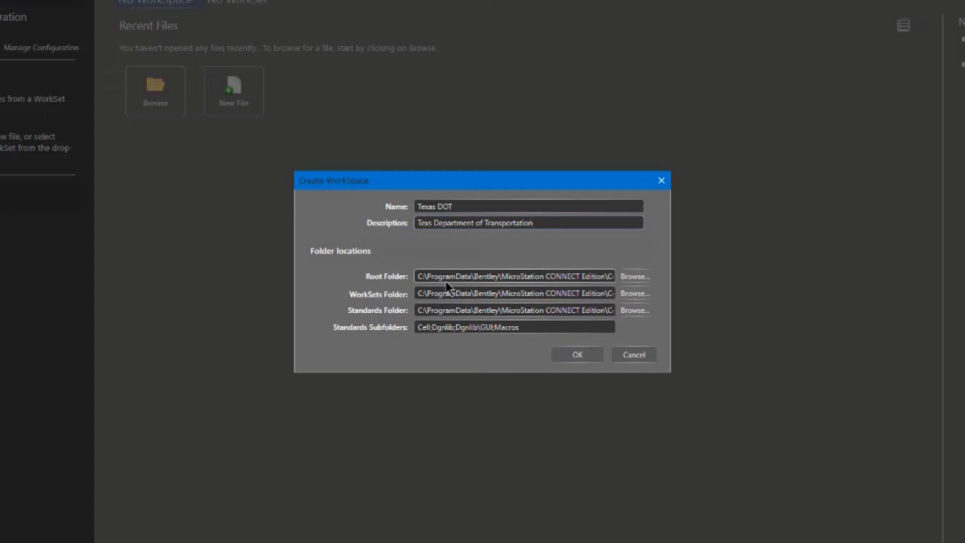
left_click(633, 277)
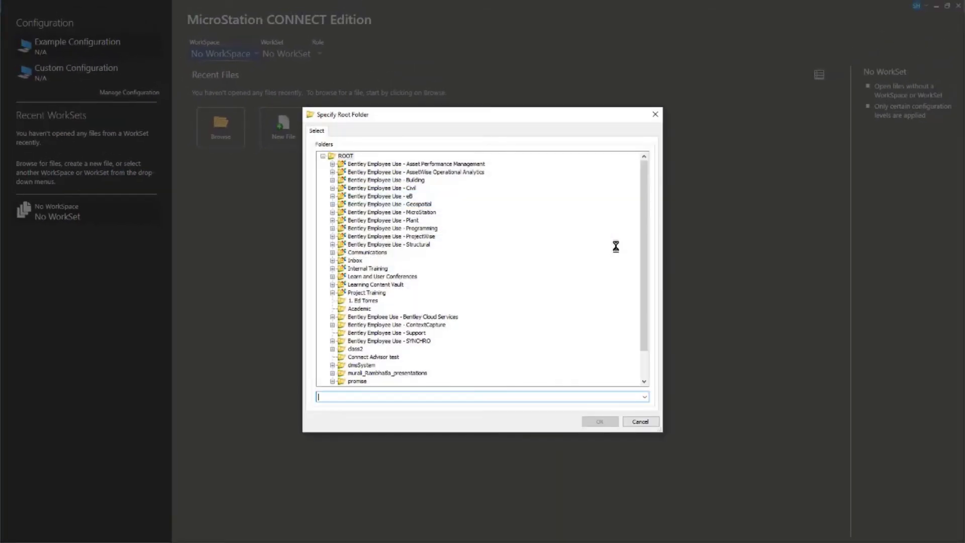
left_click(645, 422)
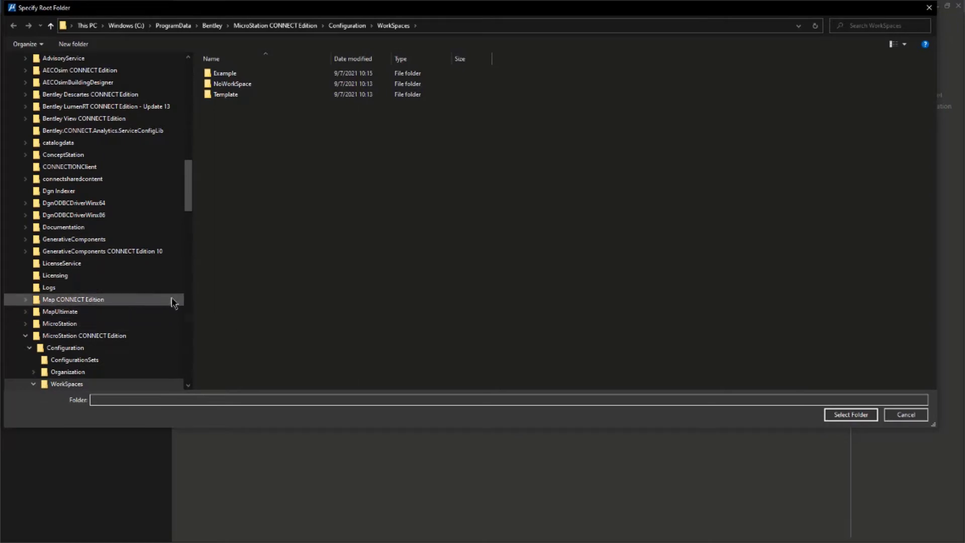
left_click_drag(188, 182, 192, 361)
left_click(97, 302)
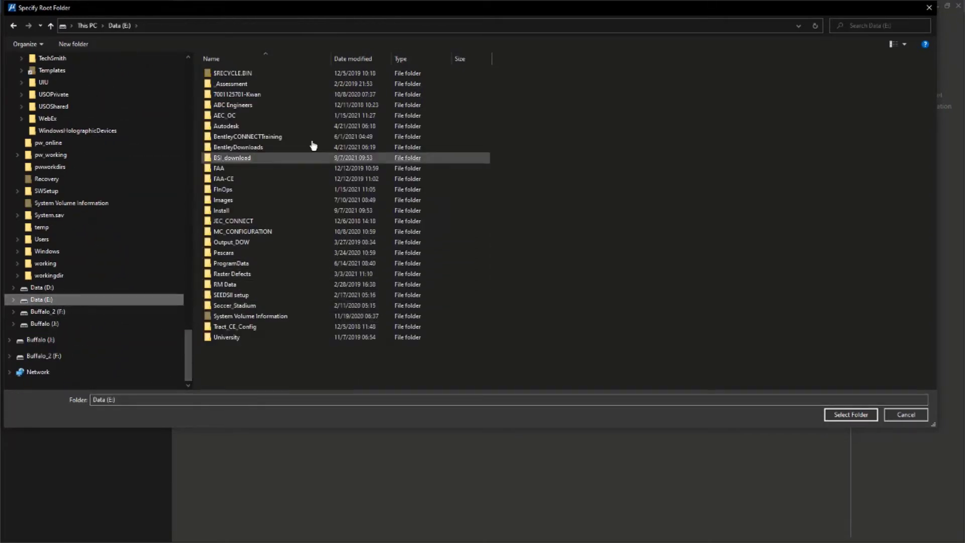
double_click(241, 136)
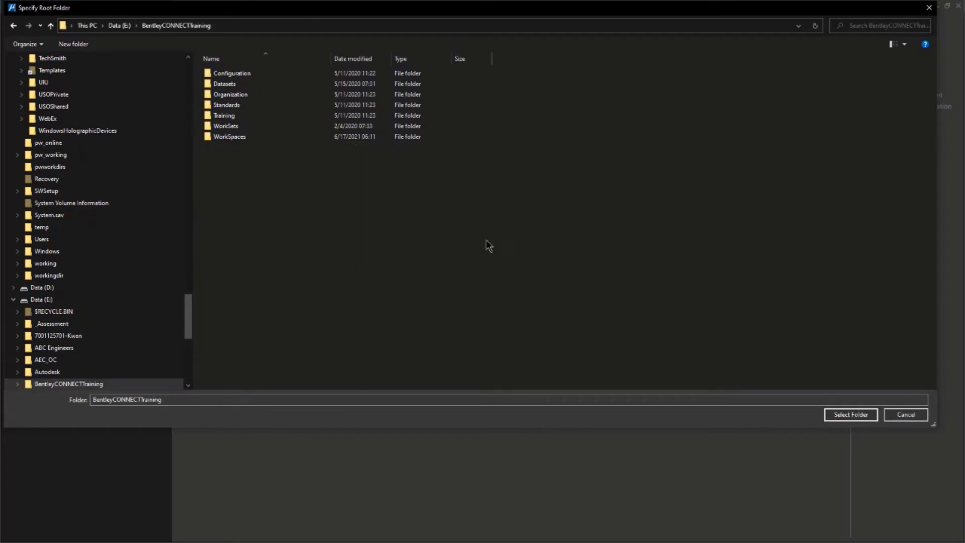
double_click(241, 139)
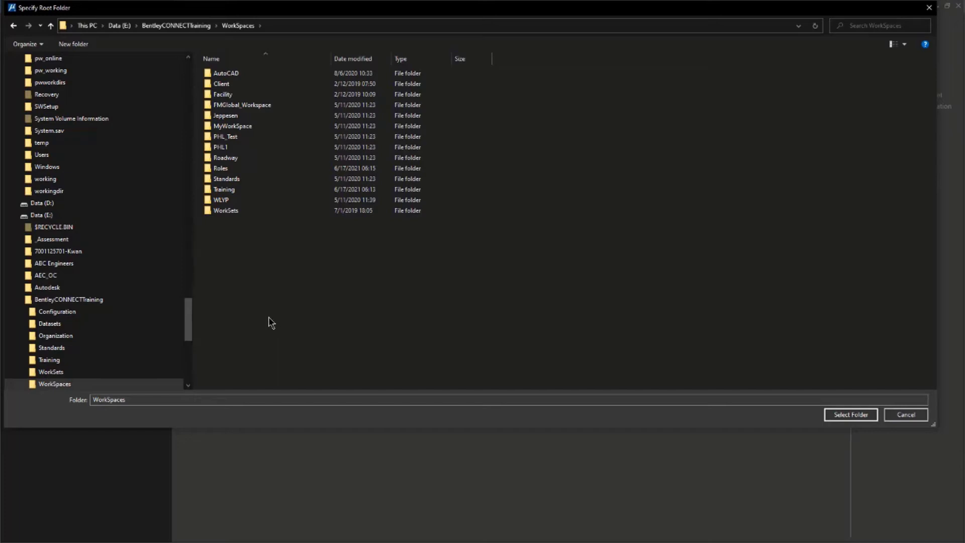
left_click(917, 419)
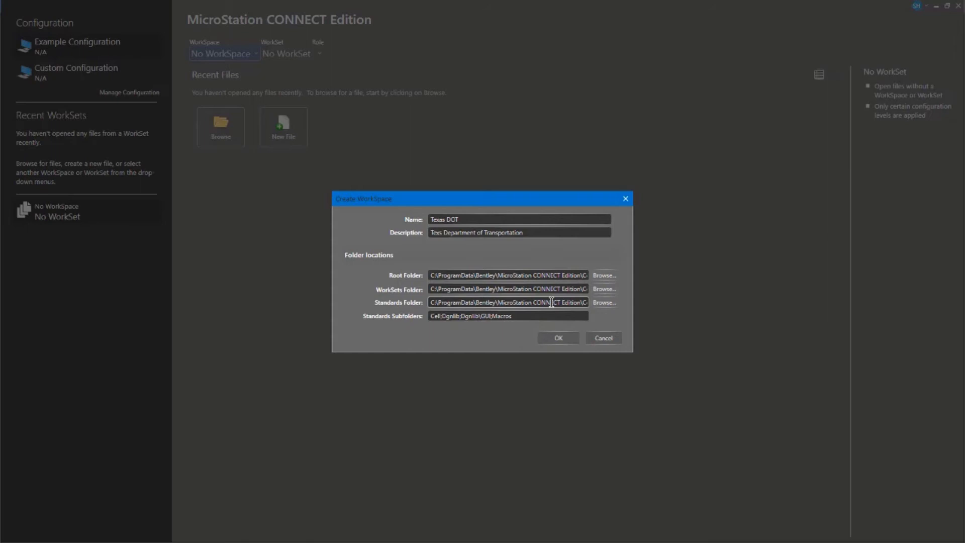
Step: Create the Texas DOT WorkSpace with the default folder locations and Standards subfolders
left_click(466, 219)
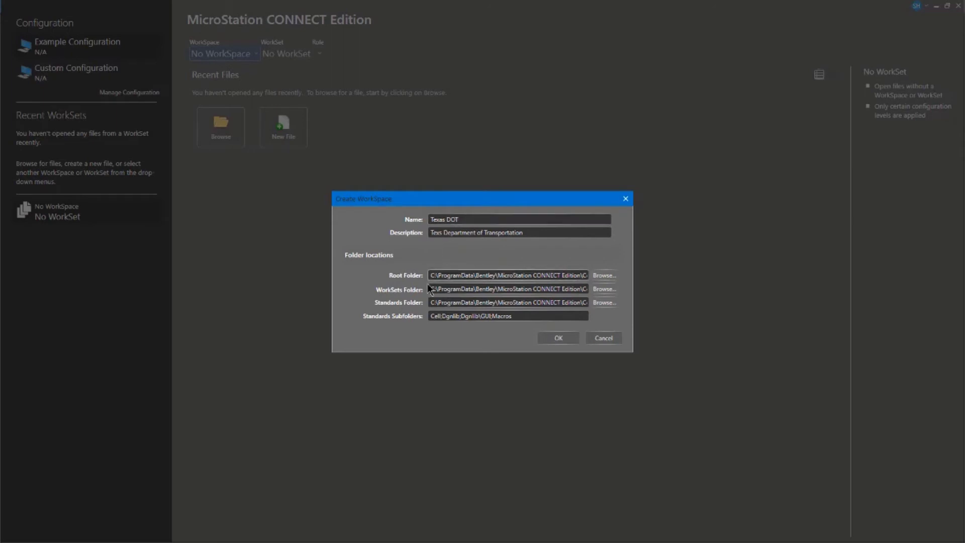
left_click(408, 304)
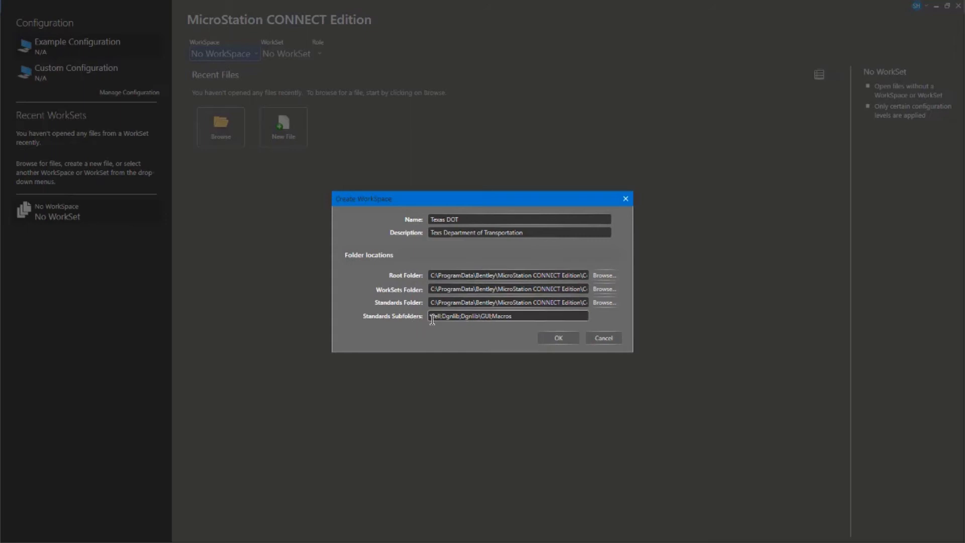
mouse_move(482, 317)
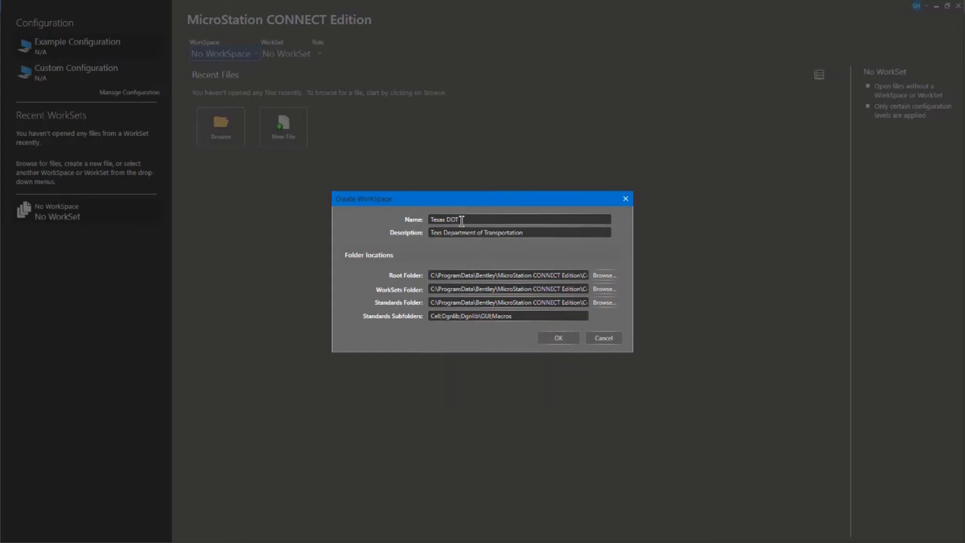
left_click(564, 337)
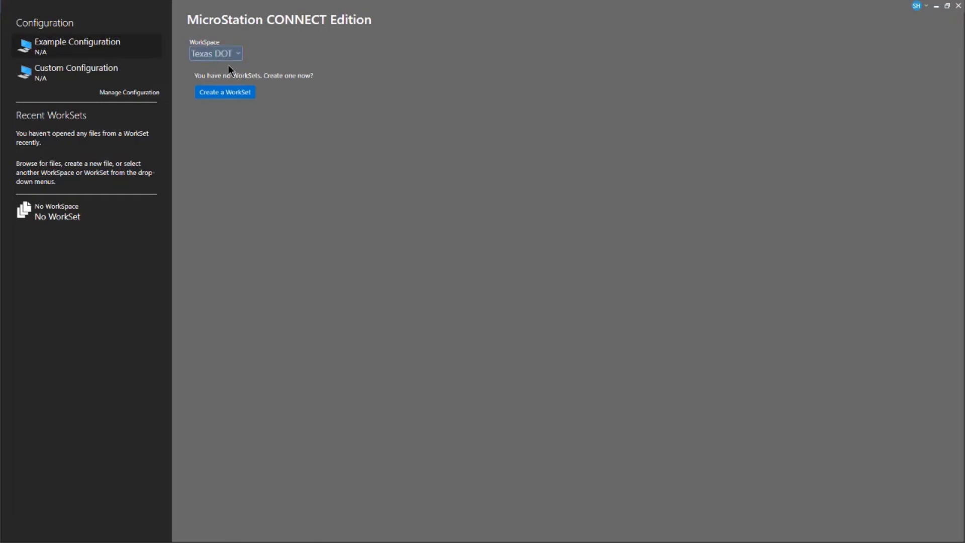
Step: Start a new WorkSet named Interstate 35W with the description "I-35W Dallas Interchange"
left_click(237, 95)
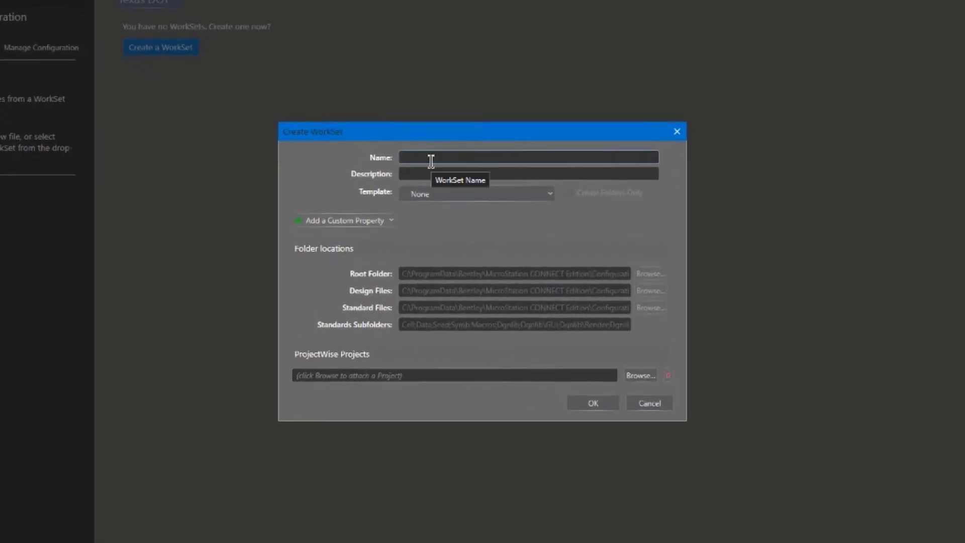
type("Interstate 35W")
key("Tab")
type("I-35W Dallas Interchange")
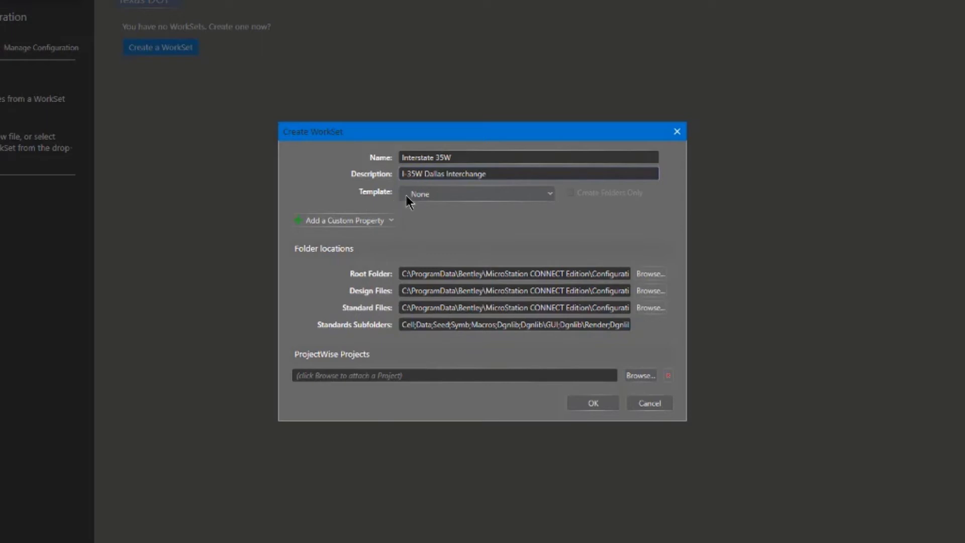
Step: Examine the template choices and custom property types for the WorkSet, keeping the template at None
left_click(432, 191)
left_click(433, 209)
left_click(384, 225)
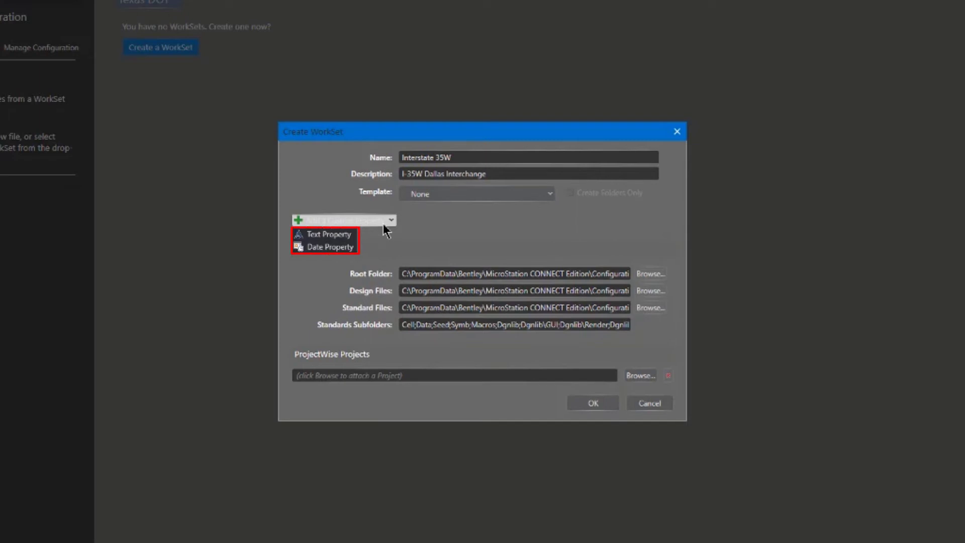
left_click(539, 234)
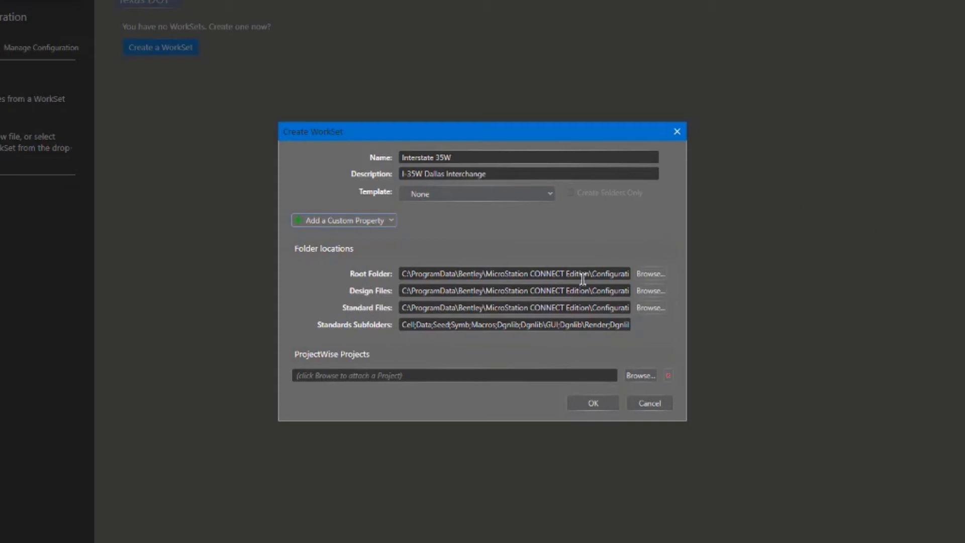
left_click(379, 309)
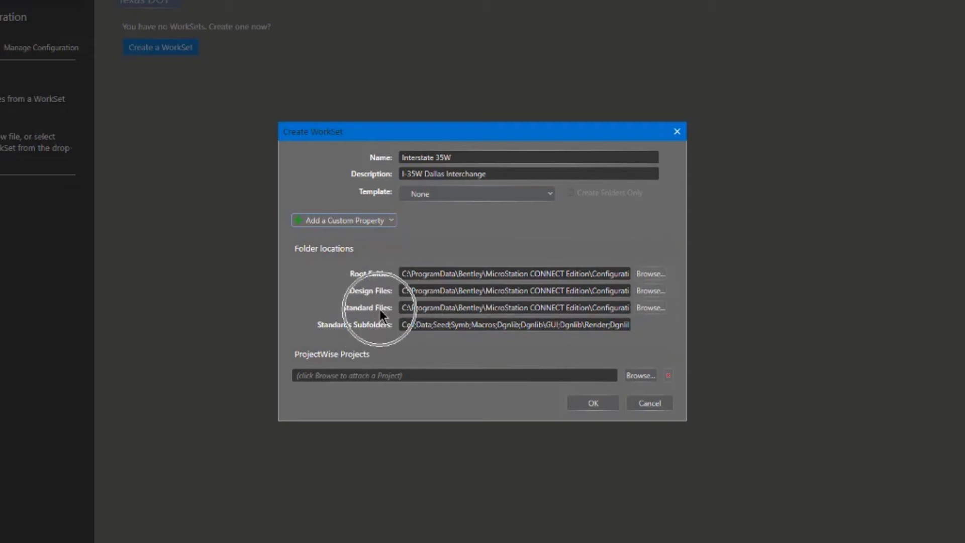
left_click(339, 144)
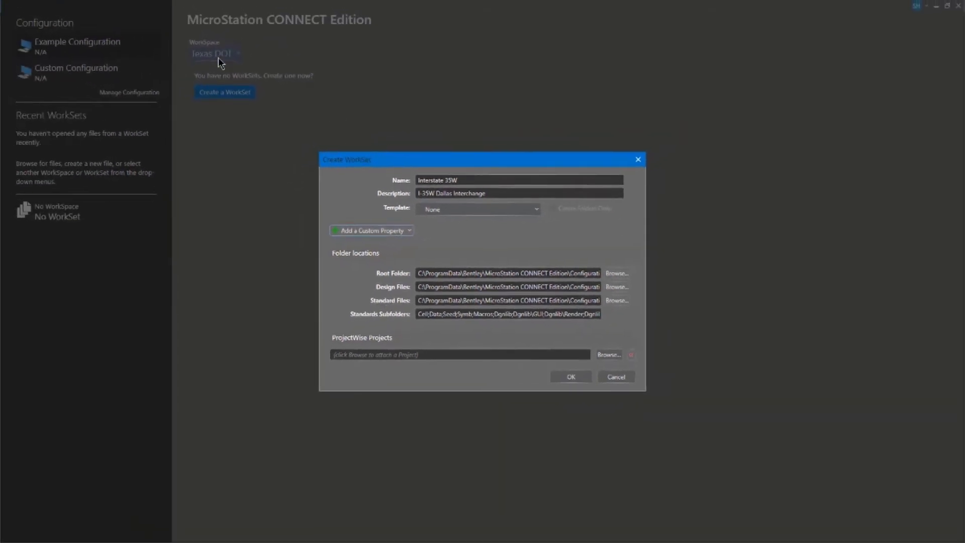
left_click(218, 59)
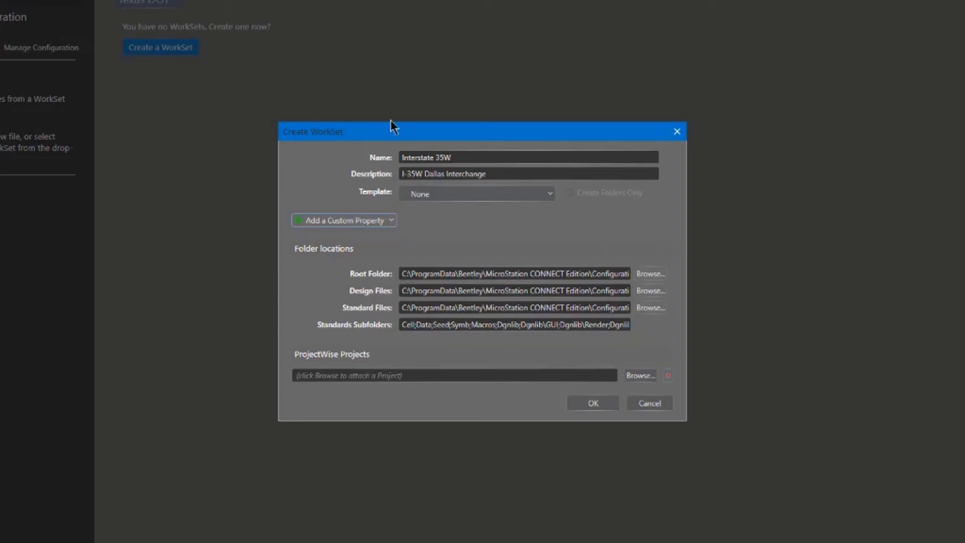
Step: View the favorite ProjectWise projects available for the WorkSet without associating one
left_click(644, 380)
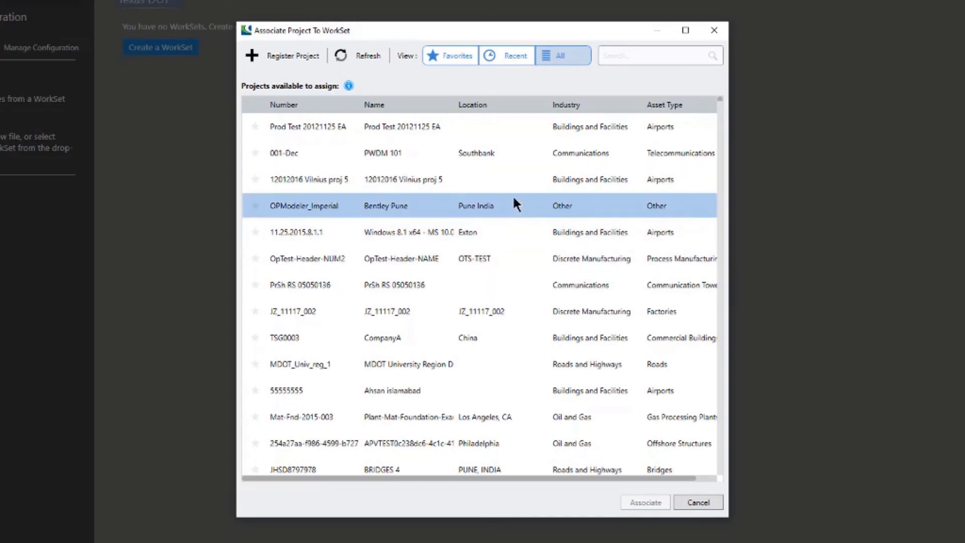
left_click(465, 54)
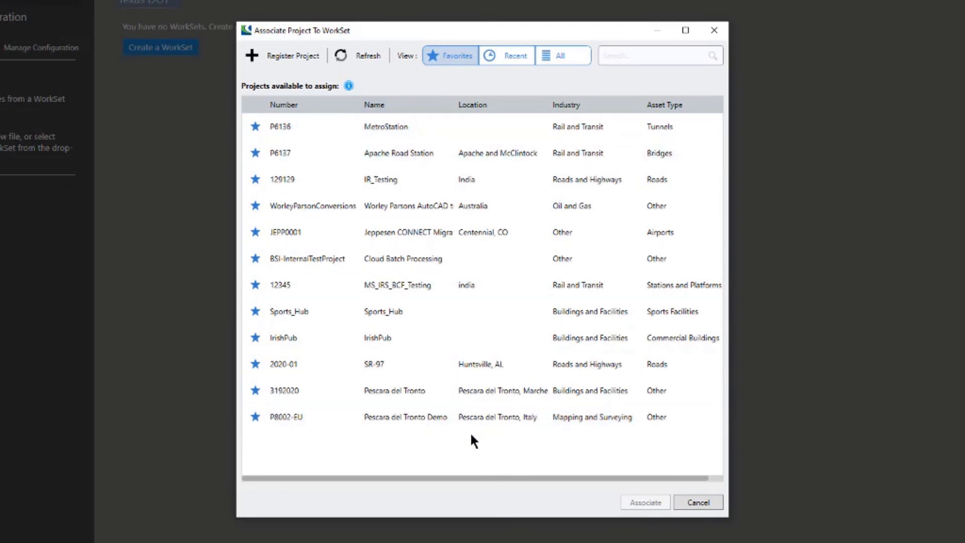
left_click(689, 501)
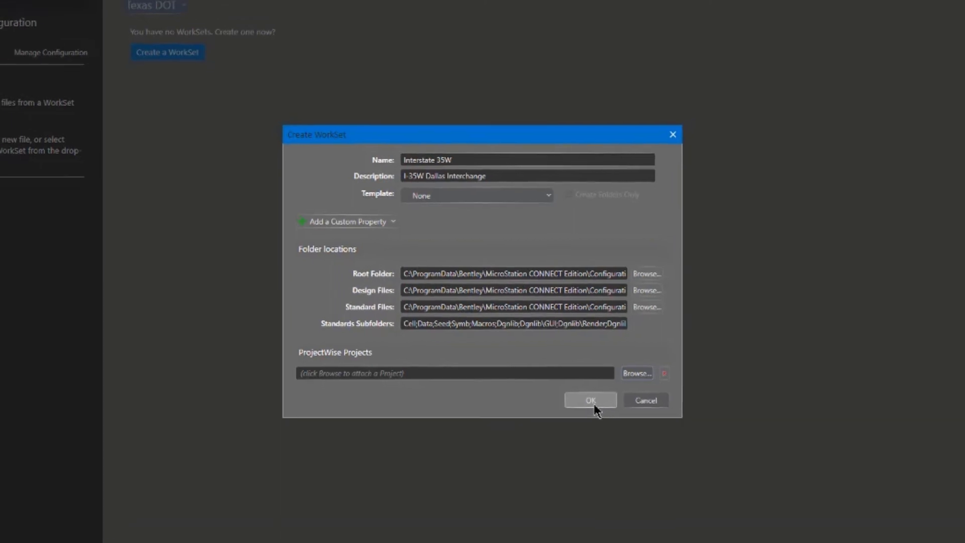
Step: Create the Interstate 35W WorkSet and show all its properties in a widened properties area
left_click(595, 405)
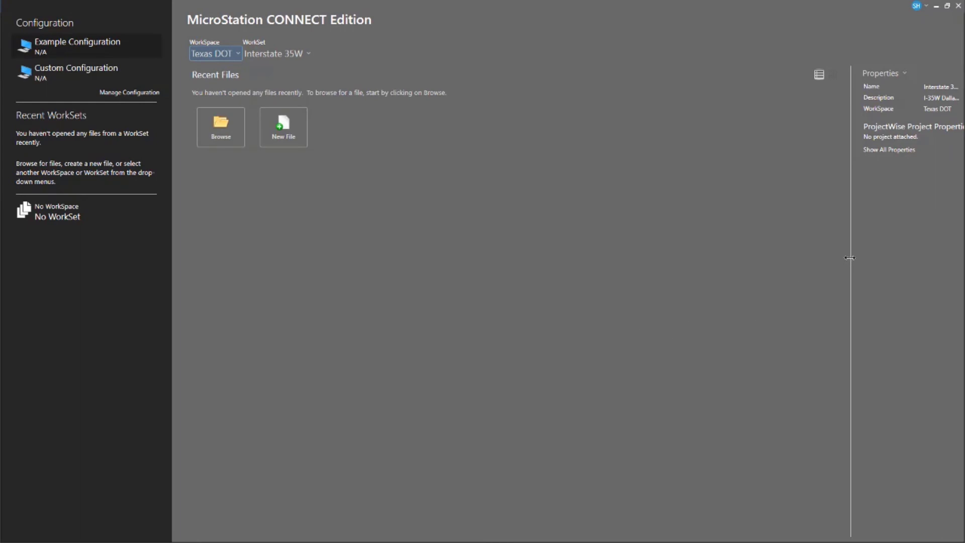
left_click_drag(849, 257, 767, 261)
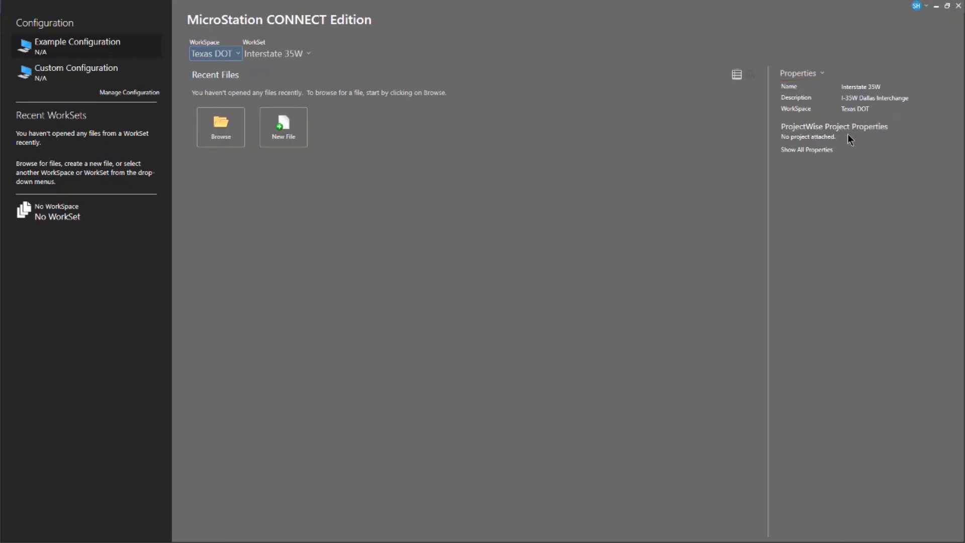
left_click(824, 149)
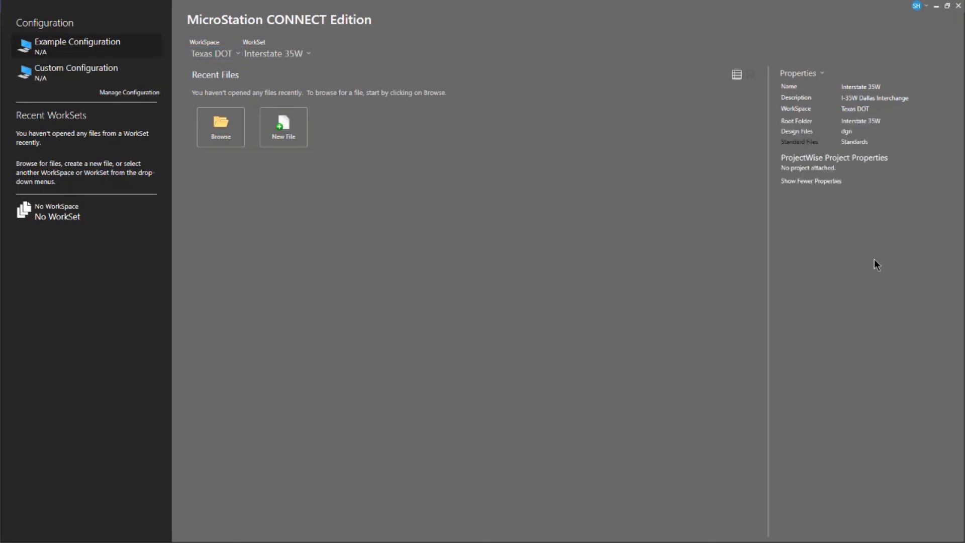
Step: Open the WorkSet's dgn design files folder and examine the folder structure of the Texas DOT WorkSpace
left_click(846, 131)
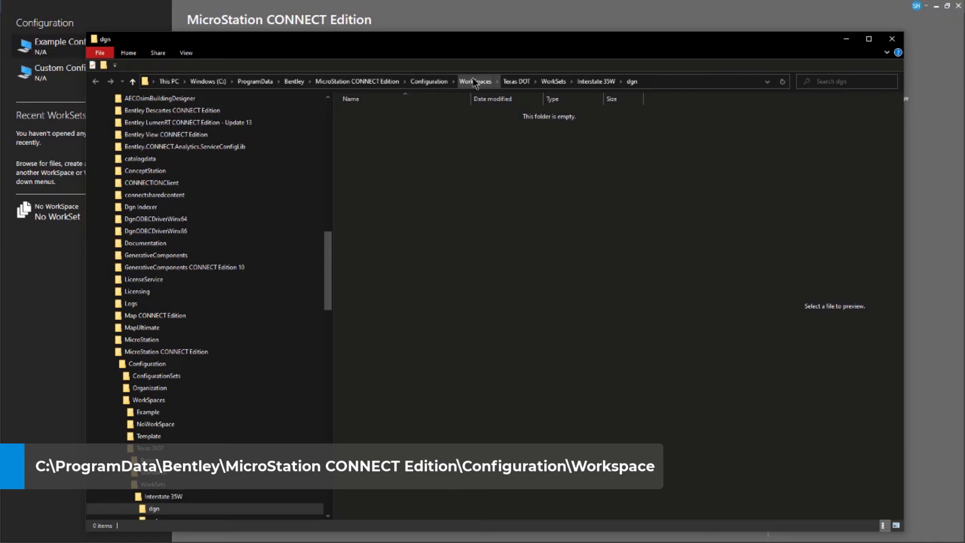
scroll(311, 284, "down", 2)
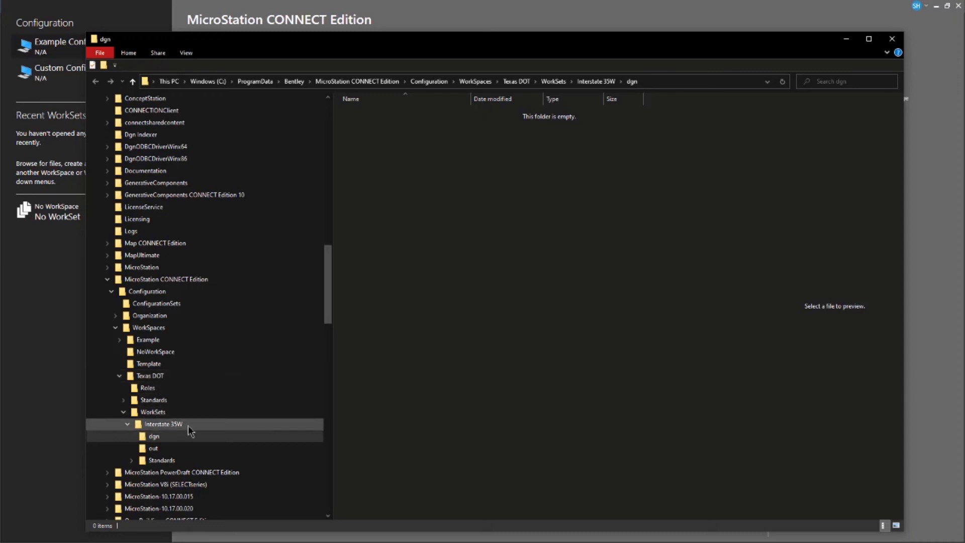
scroll(185, 422, "down", 2)
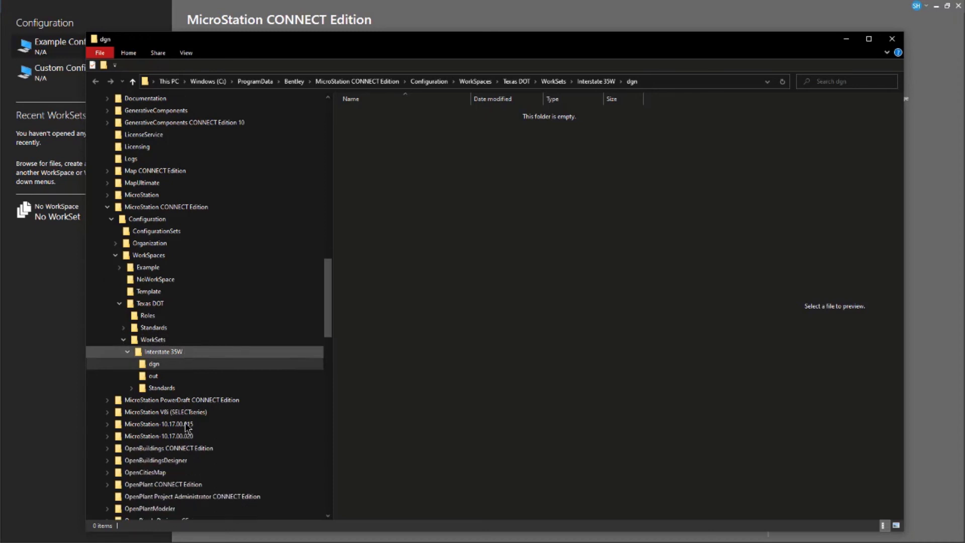
Step: Examine the Interstate 35W WorkSet's Standards subfolders and its dgn and out folders, and put the file browser away
left_click(133, 388)
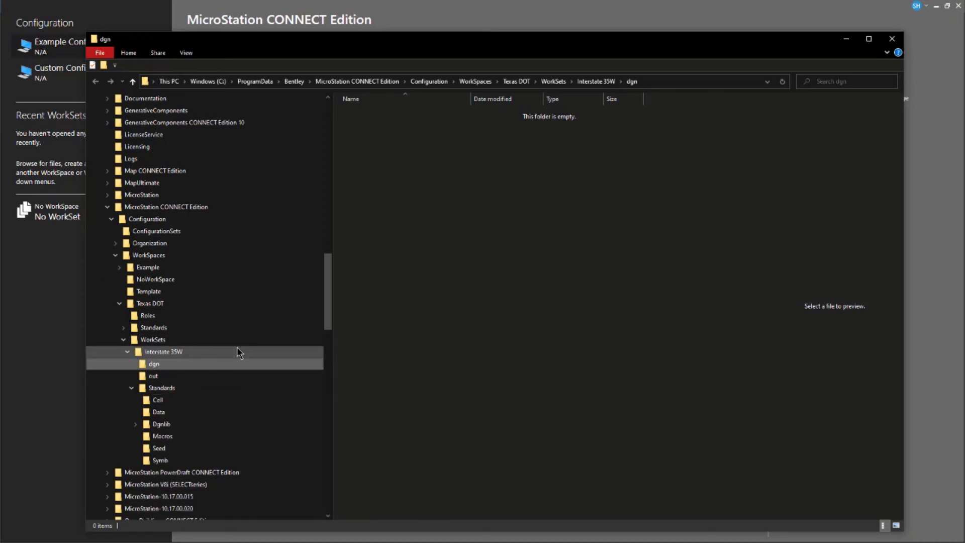
scroll(231, 351, "down", 2)
left_click(171, 320)
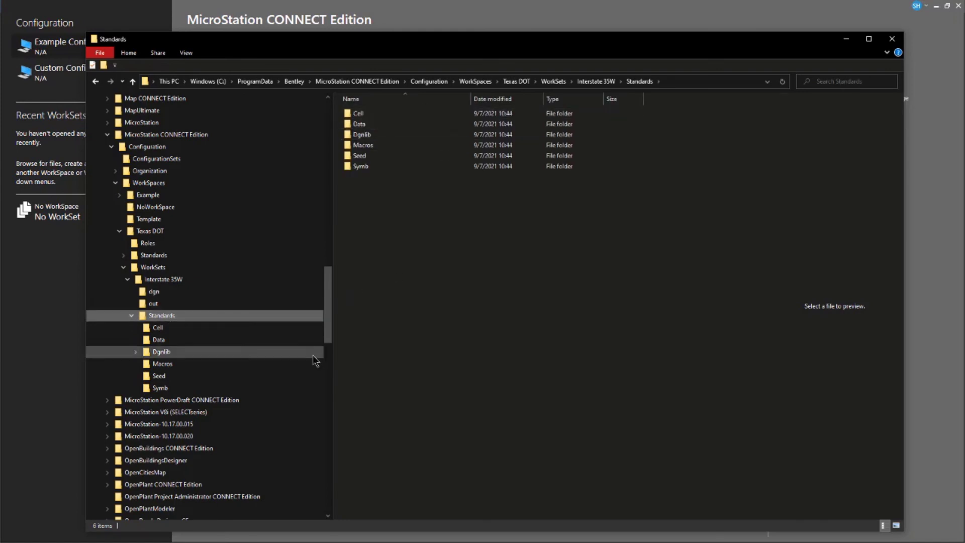
left_click(154, 292)
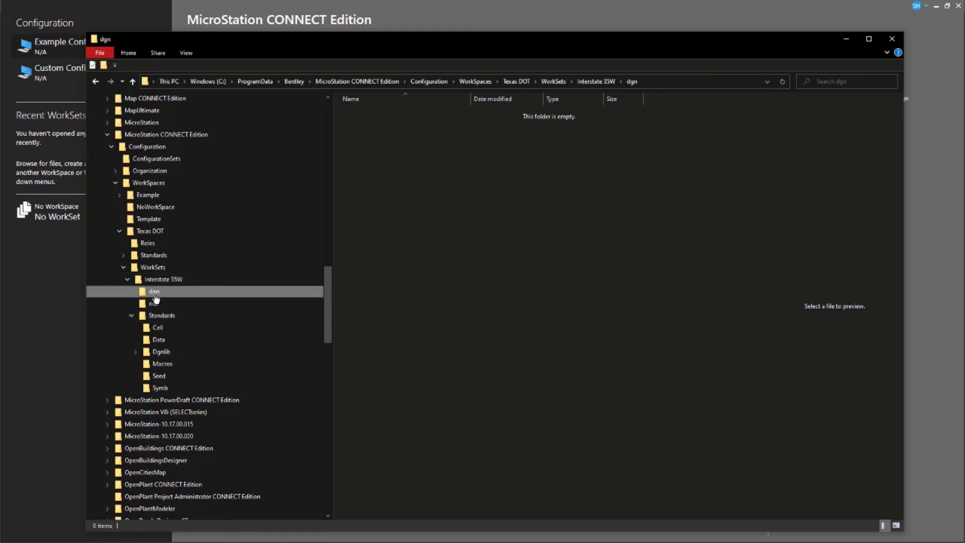
left_click(156, 304)
left_click(201, 328)
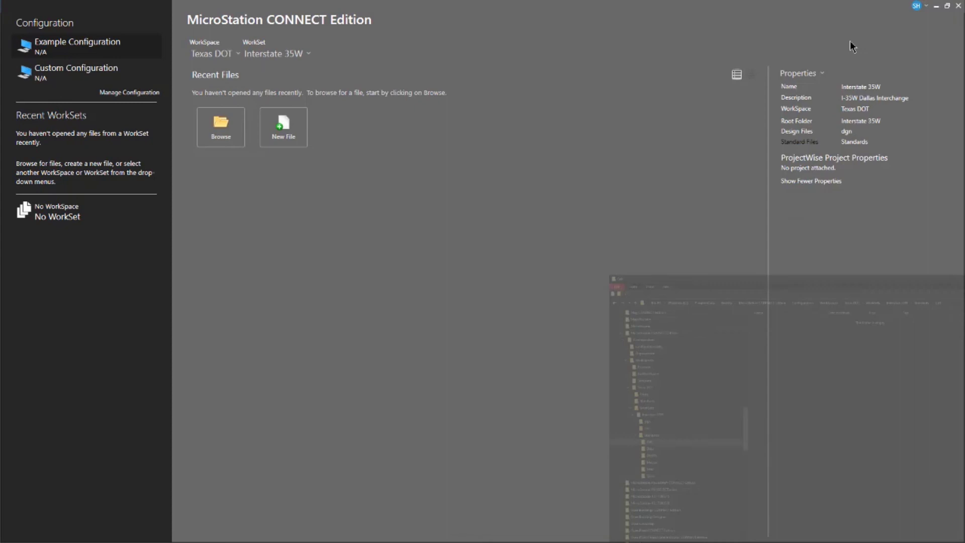
left_click(846, 41)
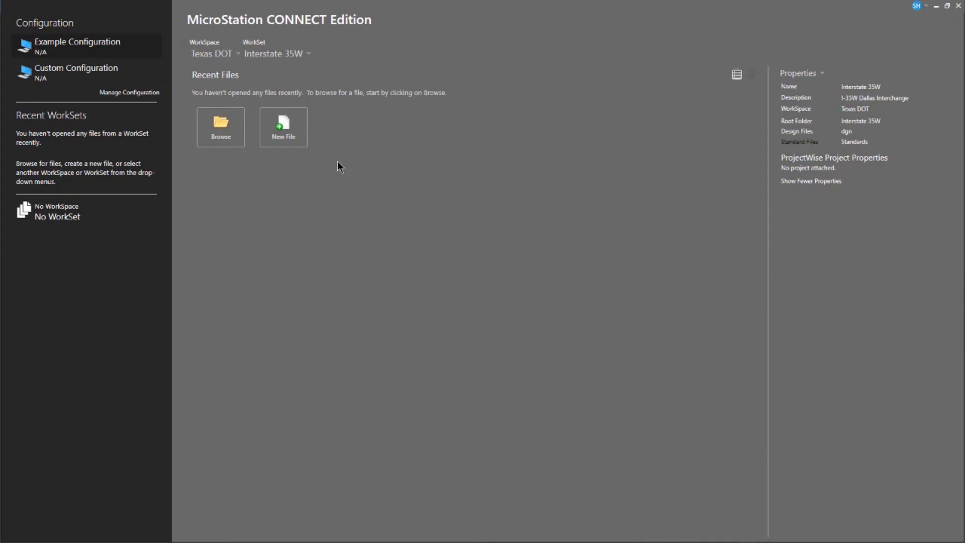
Step: Create a design file named TX1 in the Interstate 35W dgn folder from the 2D Metric Design seed, skipping the ProjectWise document form
left_click(294, 128)
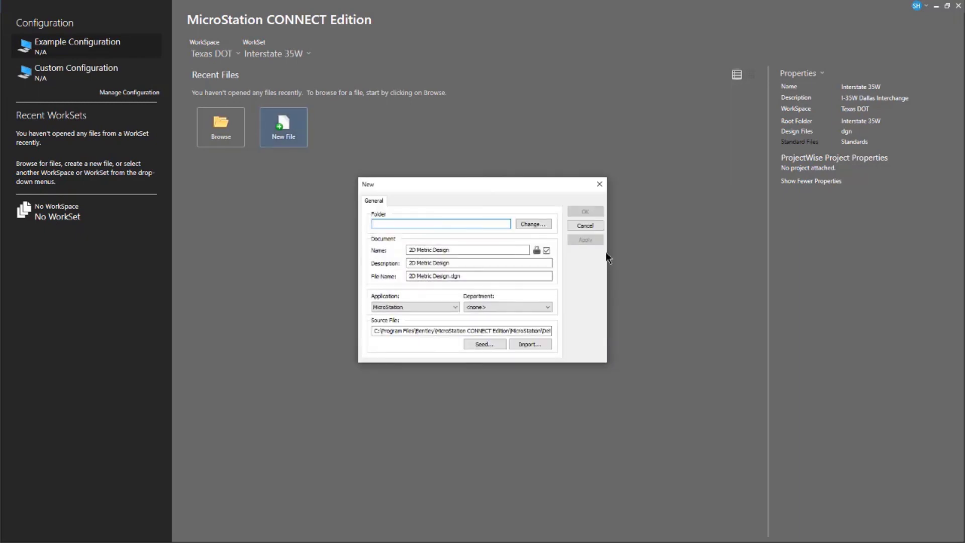
left_click(594, 224)
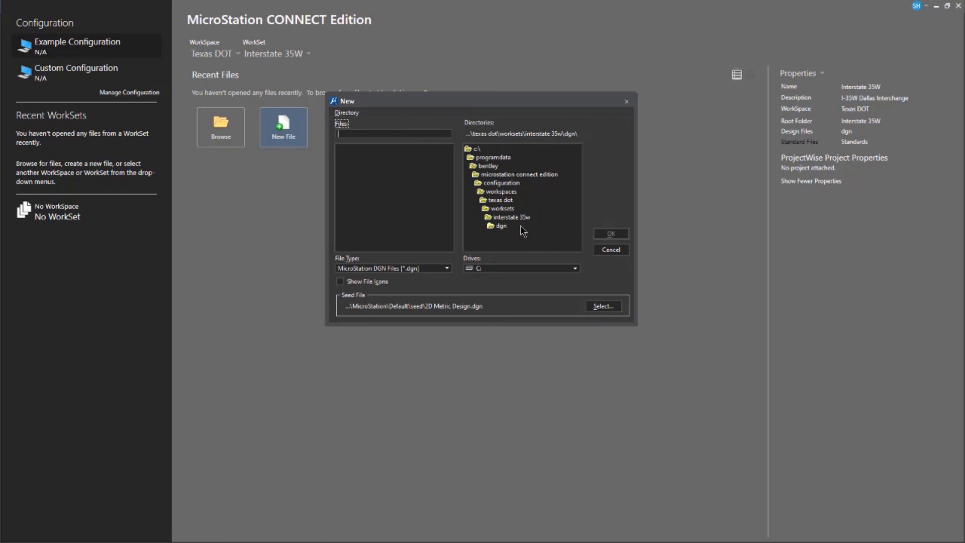
left_click(296, 131)
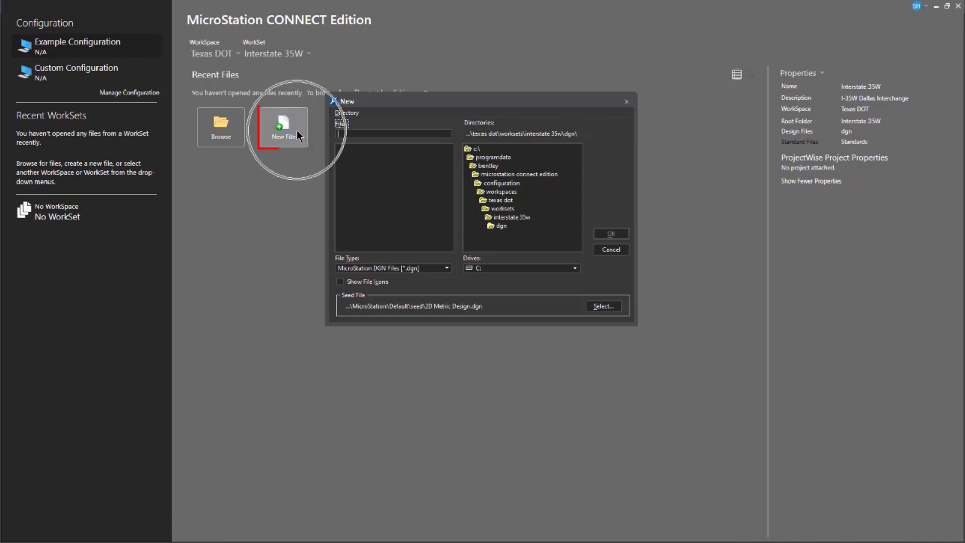
left_click(350, 106)
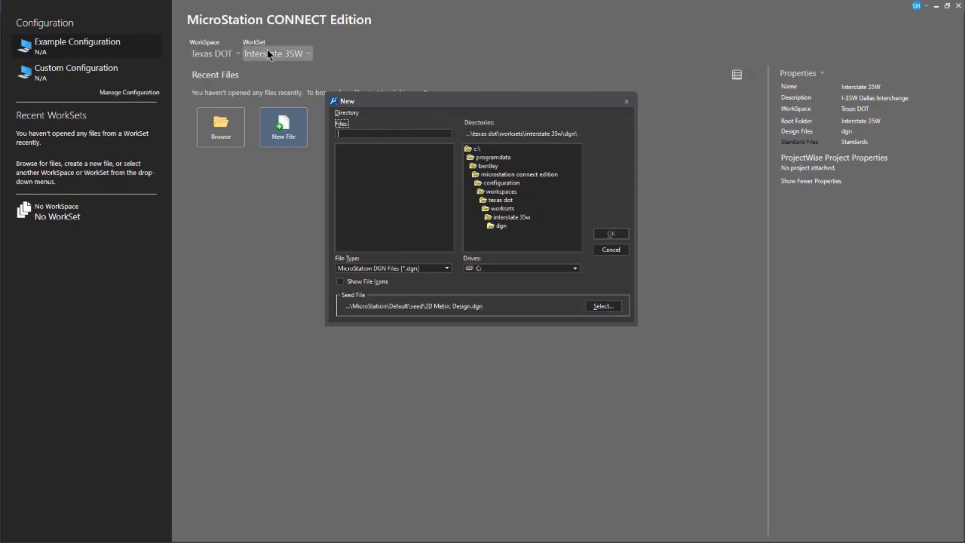
left_click(267, 53)
left_click(504, 225)
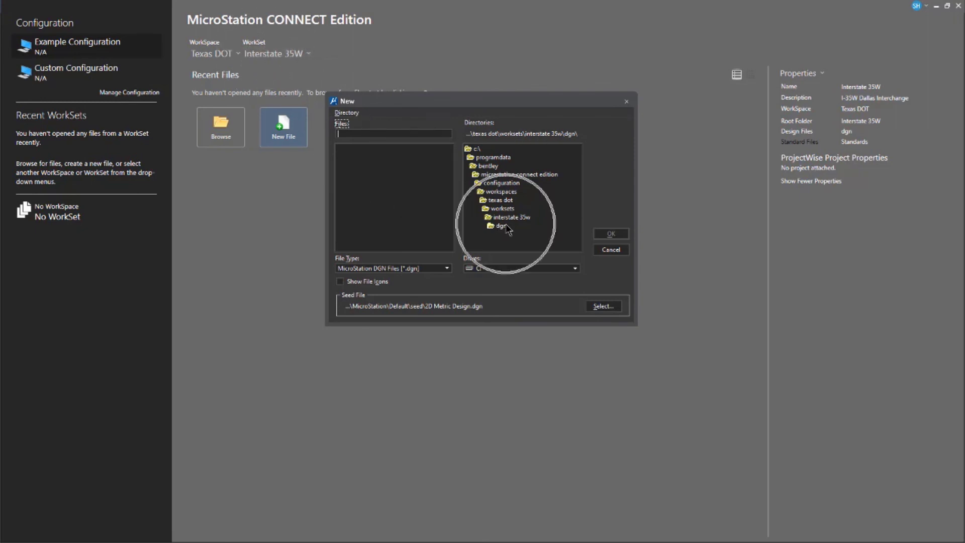
left_click(505, 226)
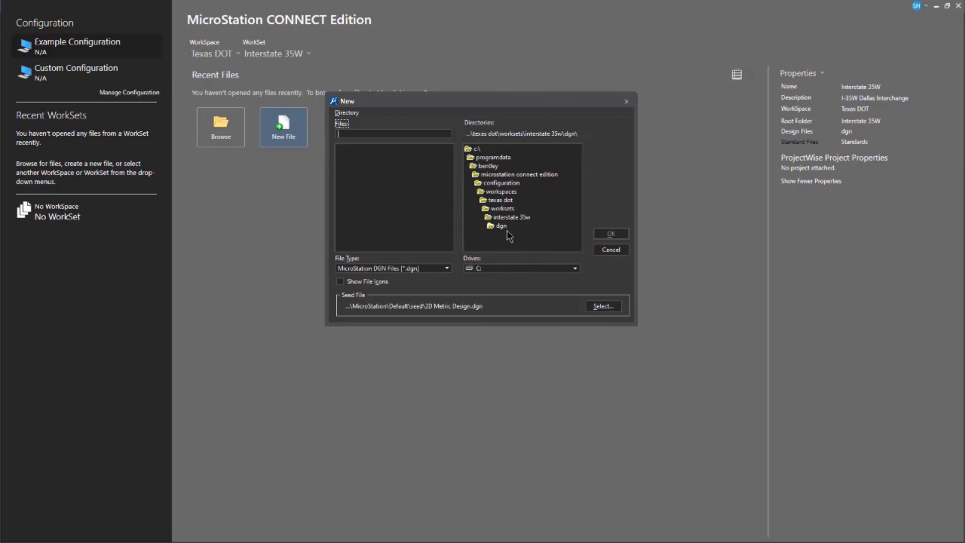
left_click(373, 134)
type("TX1")
left_click(611, 233)
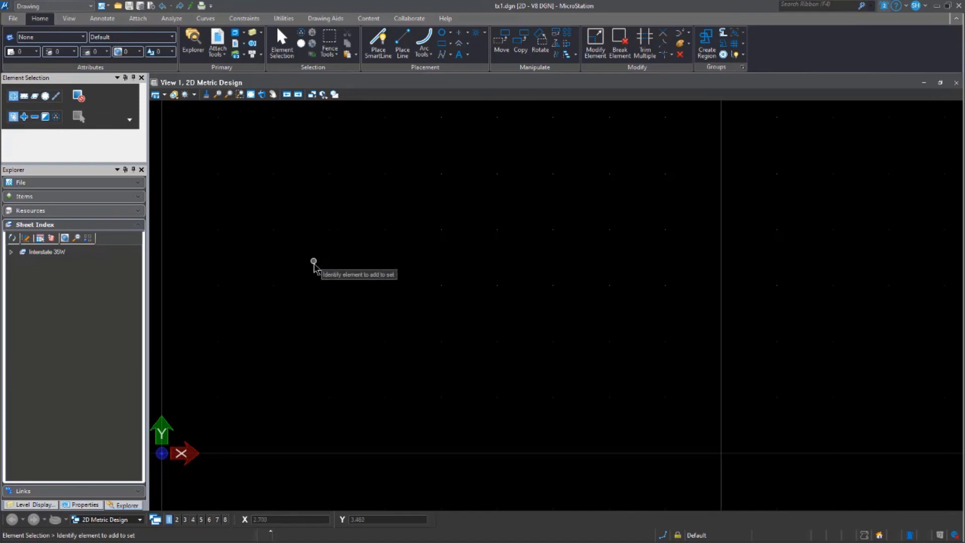
Step: Check which default folder and directory path the Attach Reference command offers, and close the References dialog without attaching anything
left_click(216, 50)
left_click(233, 71)
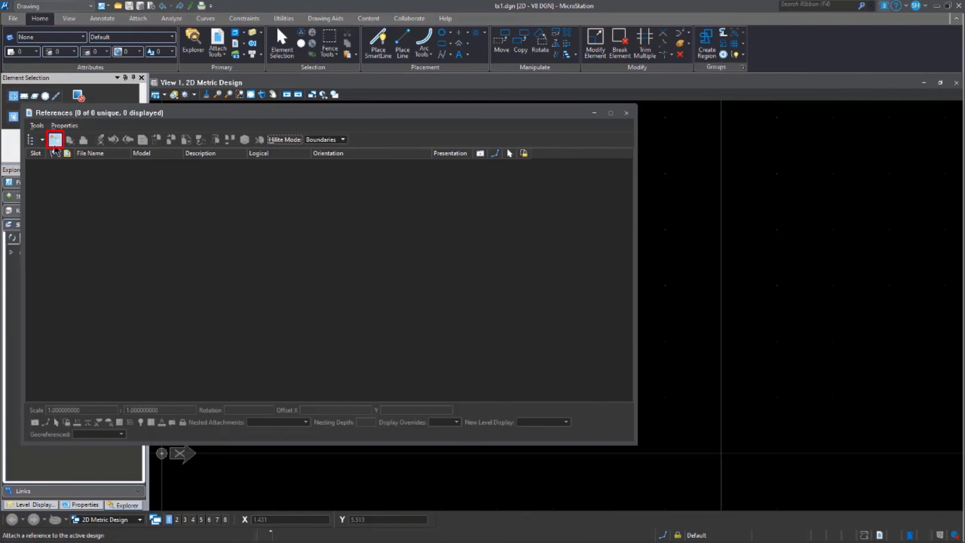
left_click(55, 140)
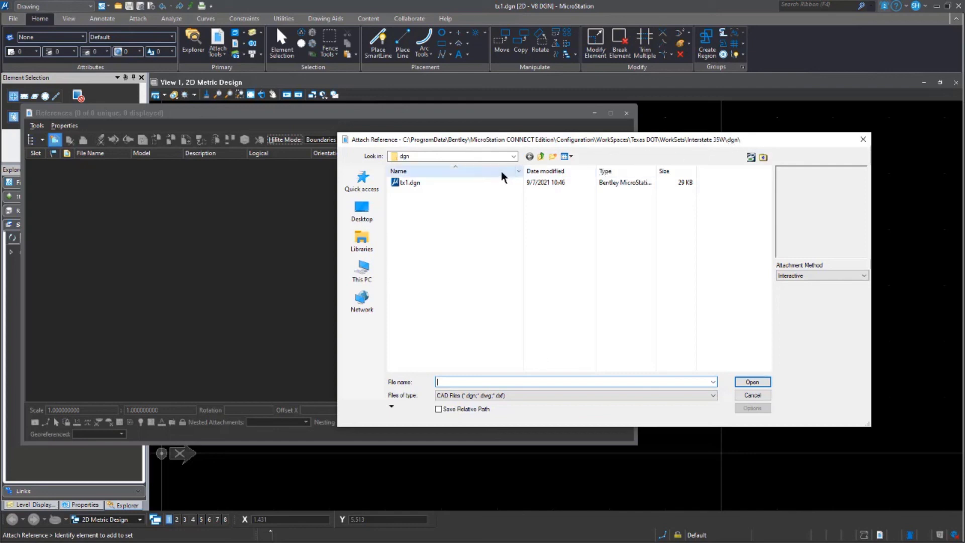
left_click(513, 158)
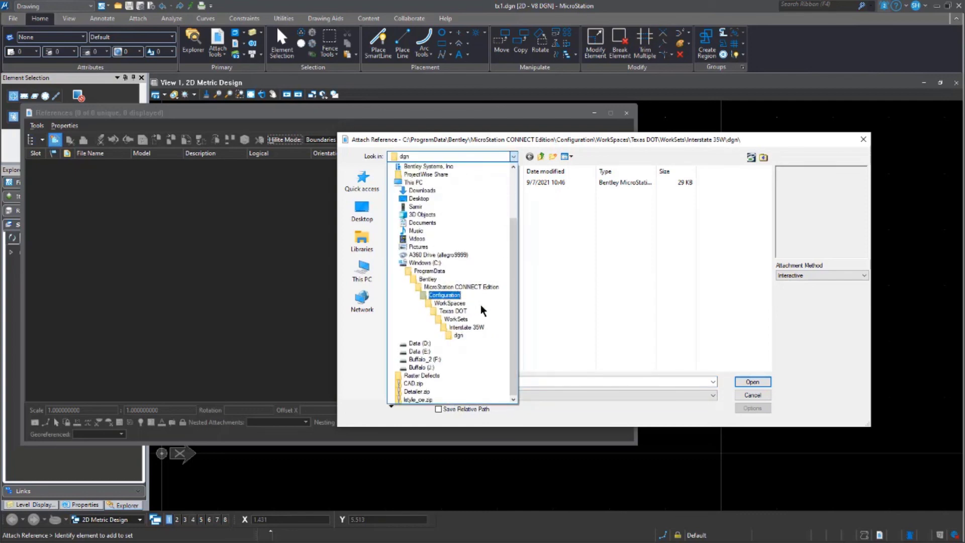
left_click(647, 279)
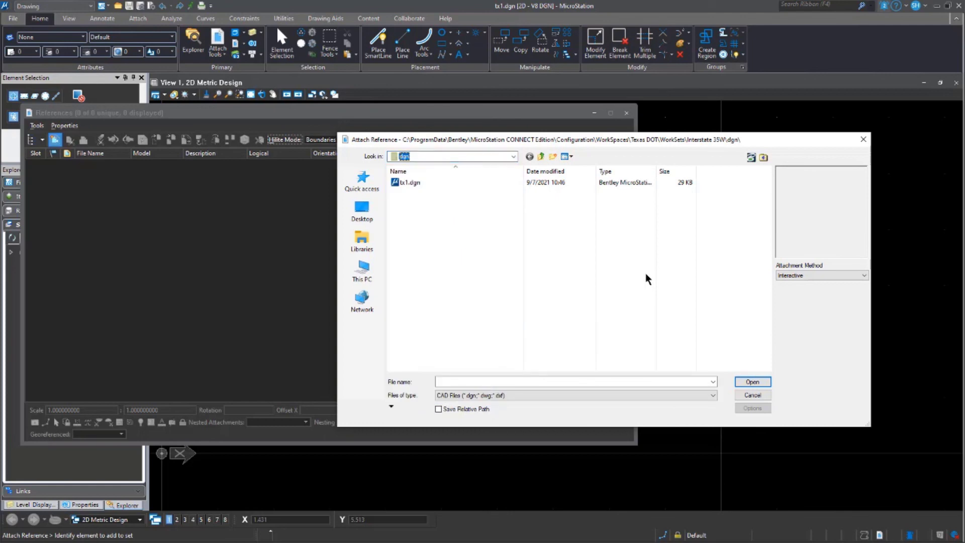
left_click(766, 396)
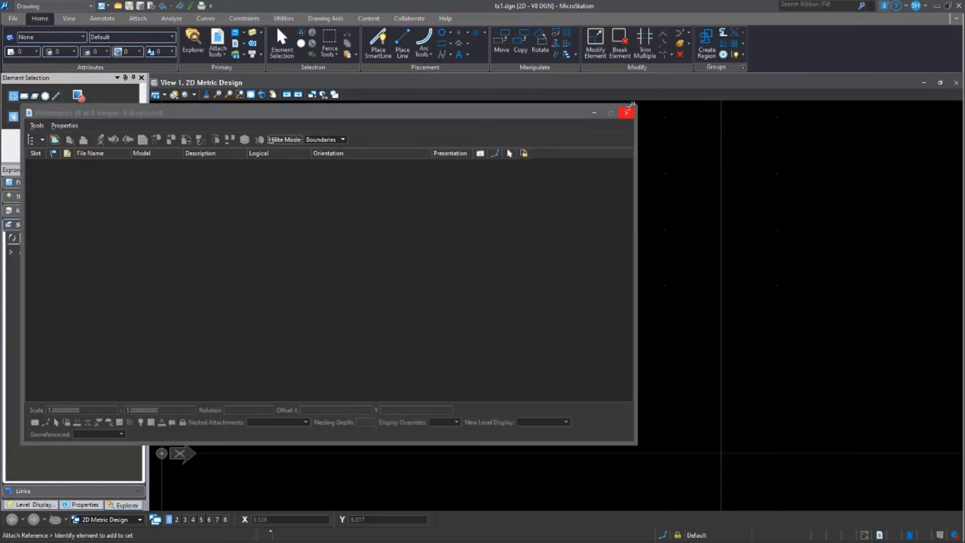
left_click(626, 113)
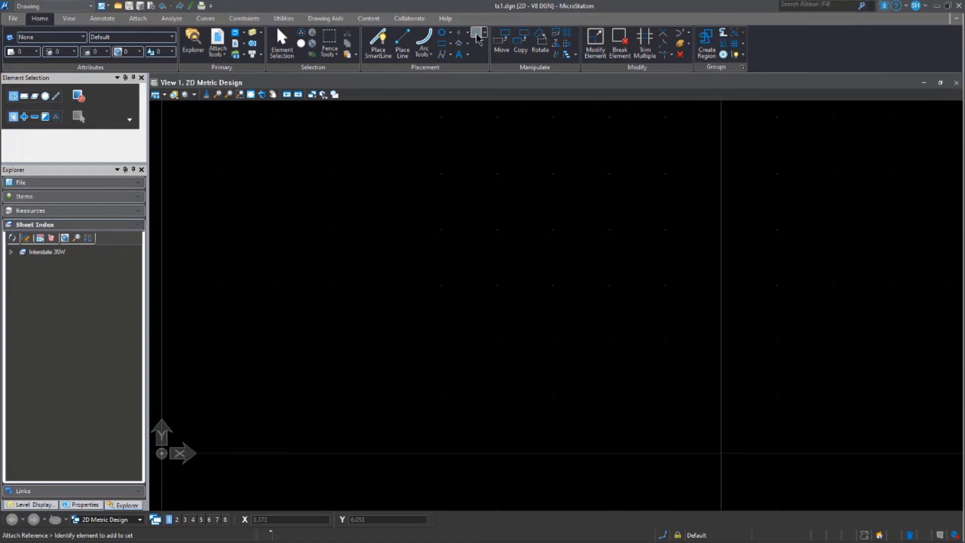
Step: Browse the custom line styles available in the drawing without choosing one
left_click(60, 52)
scroll(95, 274, "down", 2)
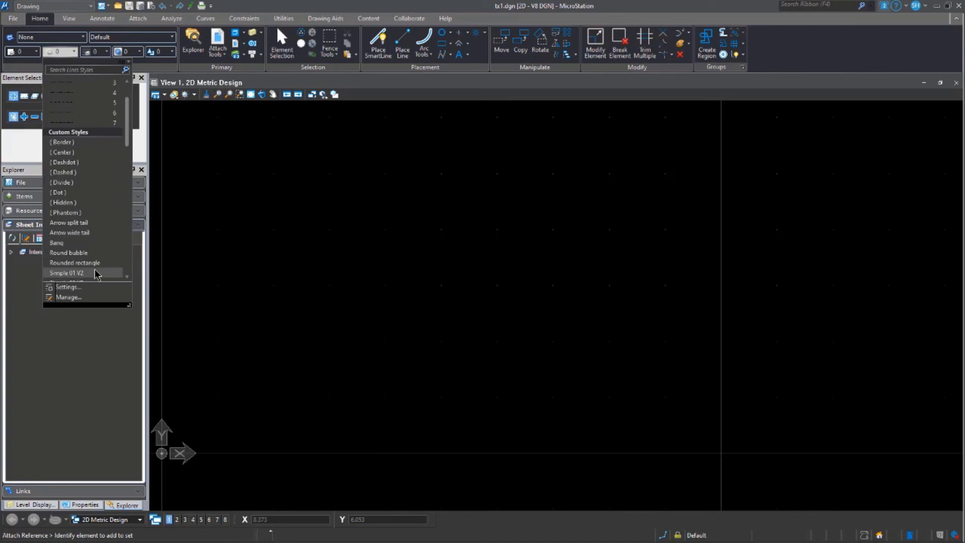
left_click(371, 267)
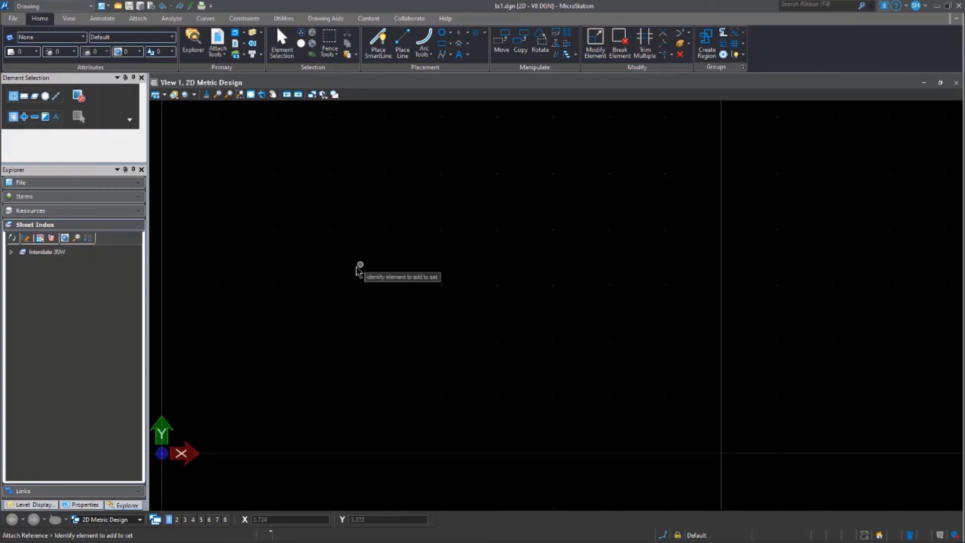